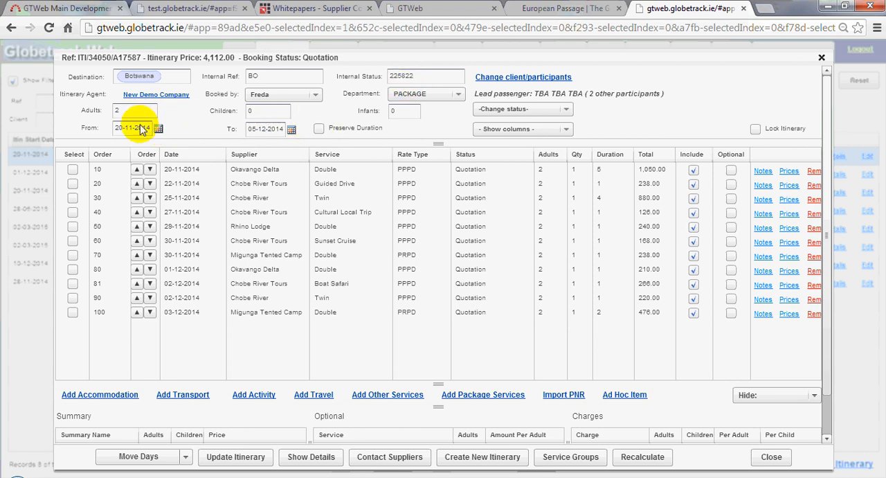
# Enable Preserve Duration and set the itinerary's start date to 25-11-2014
pyautogui.click(318, 131)
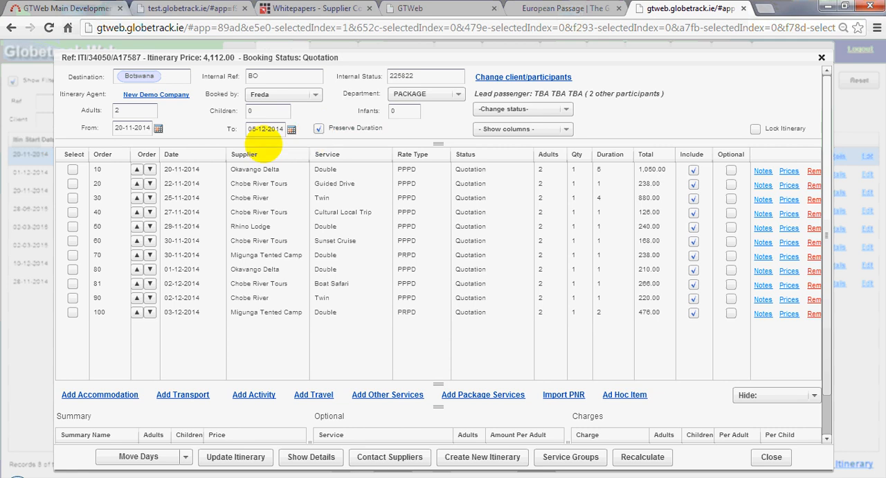
pyautogui.click(158, 130)
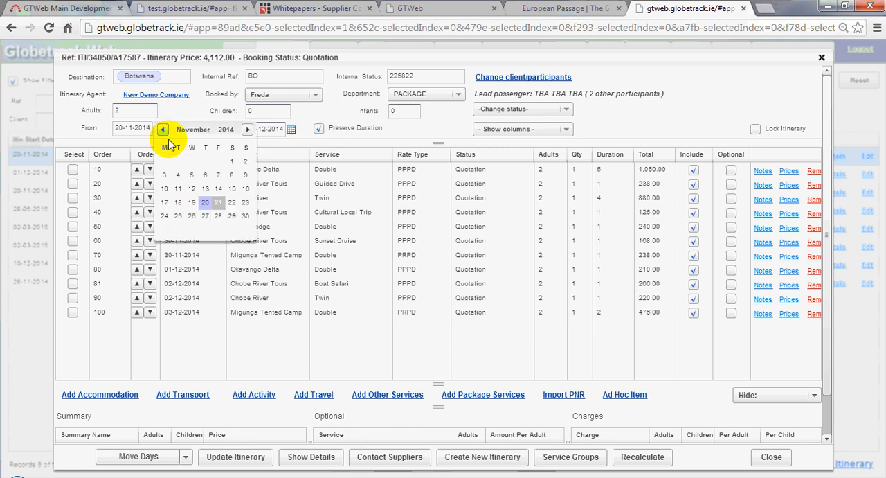
pyautogui.click(177, 217)
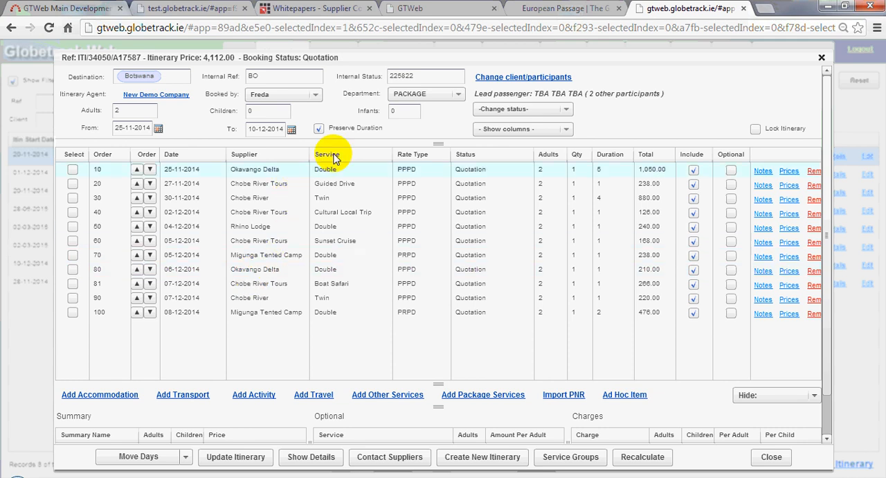
# Disable Preserve Duration and set the itinerary's end date to 11-12-2014
pyautogui.click(319, 129)
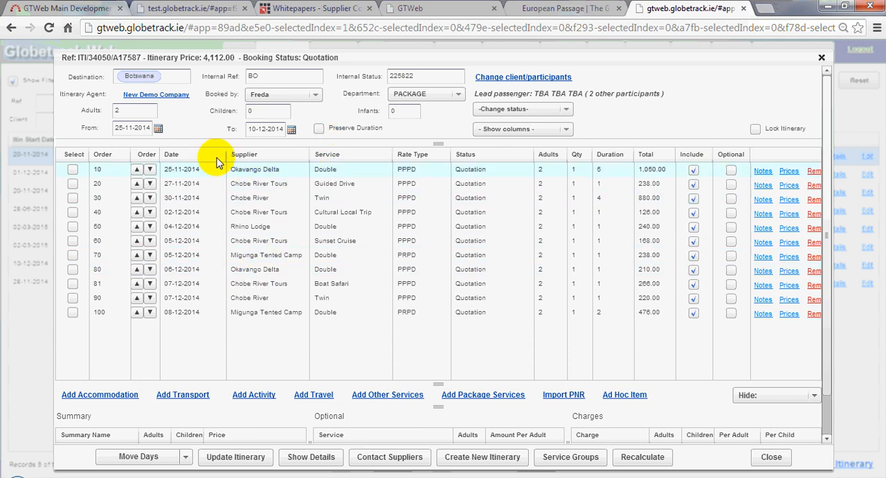
pyautogui.click(293, 131)
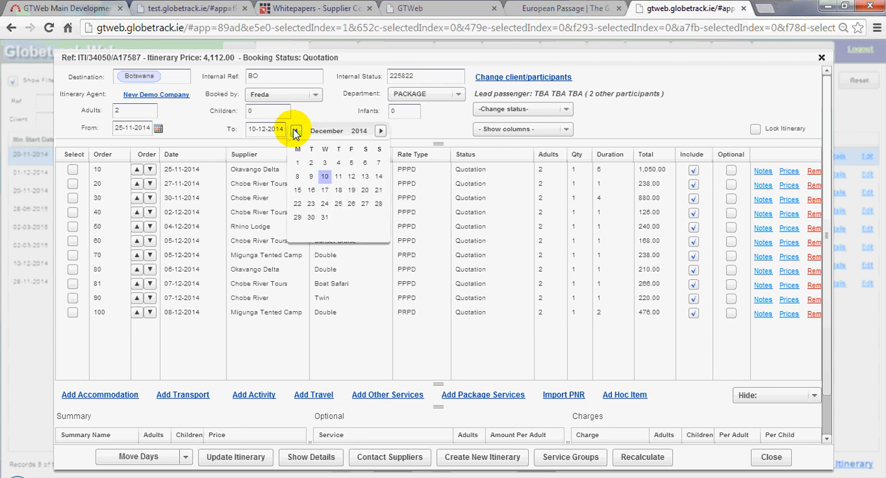
pyautogui.click(339, 178)
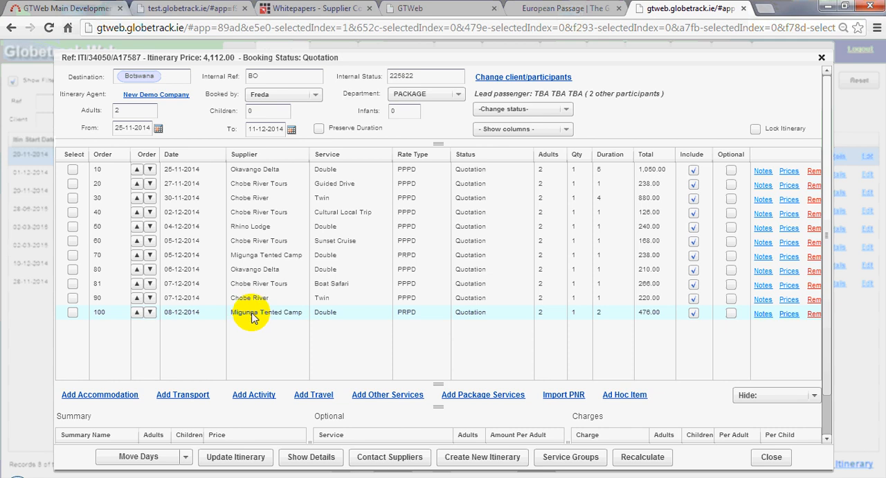
# Set the duration of the final Migunga Tented Camp service, order 100, to 3
pyautogui.click(600, 317)
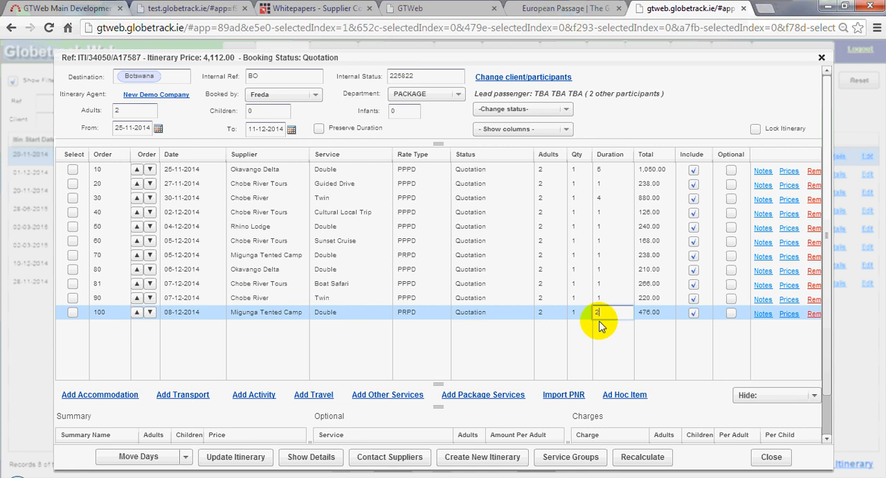
pyautogui.doubleClick(608, 314)
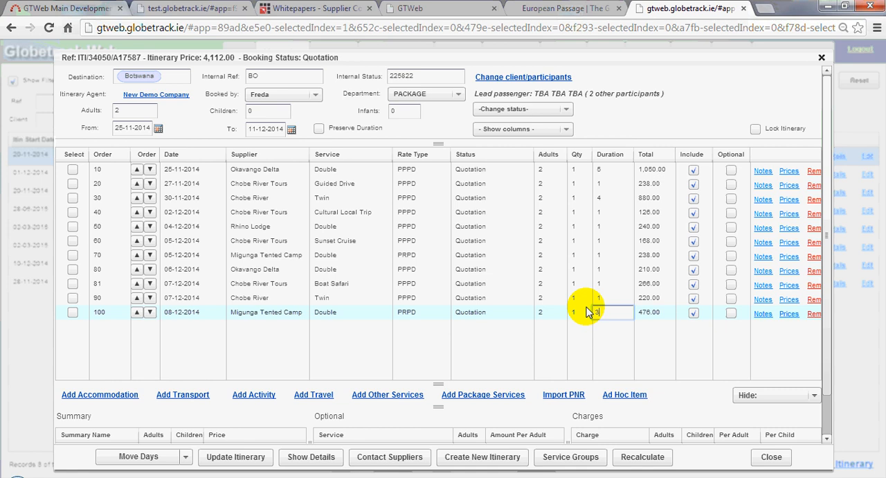
pyautogui.click(586, 312)
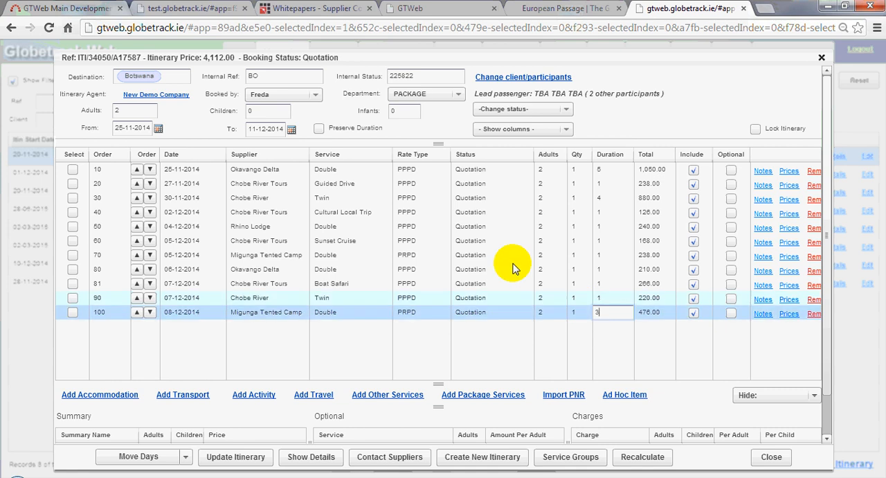
pyautogui.click(572, 326)
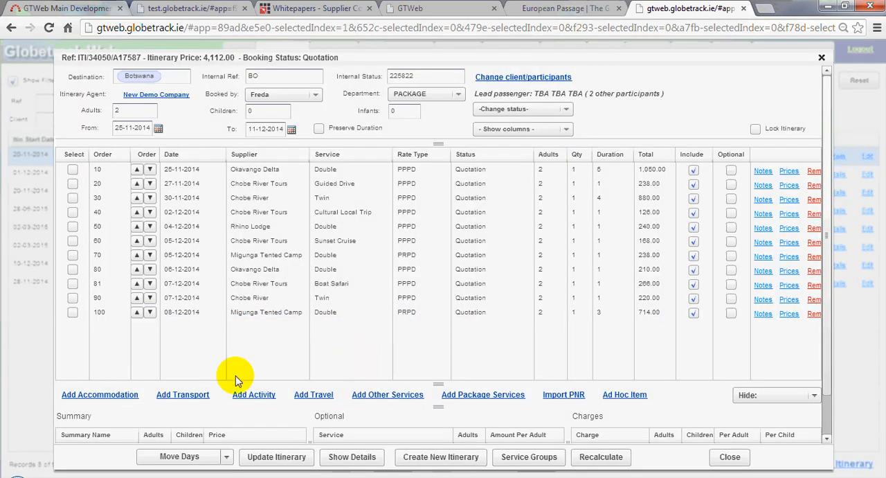
# Update the itinerary and review its accommodation and activity details
pyautogui.click(287, 460)
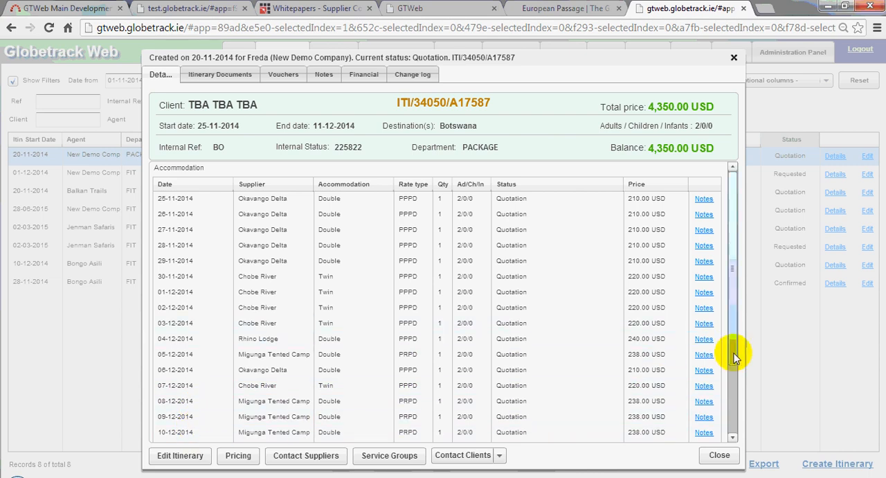
pyautogui.click(729, 397)
pyautogui.moveTo(729, 397); pyautogui.dragTo(722, 455)
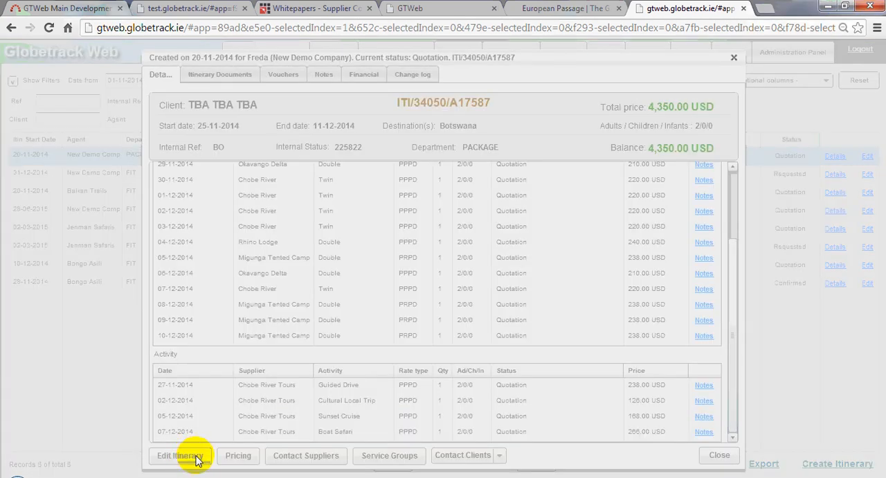
# Reopen the itinerary for editing and set the Cultural Local Trip's date to 01-12-2014
pyautogui.click(194, 461)
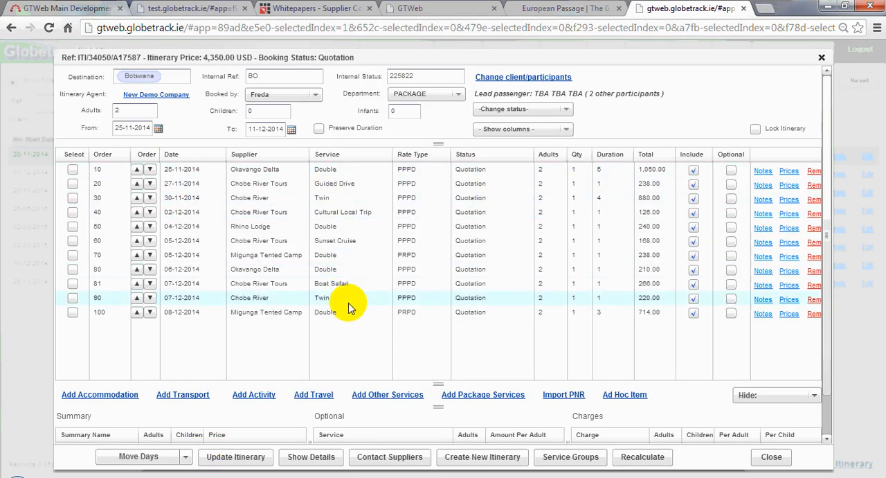
pyautogui.click(205, 214)
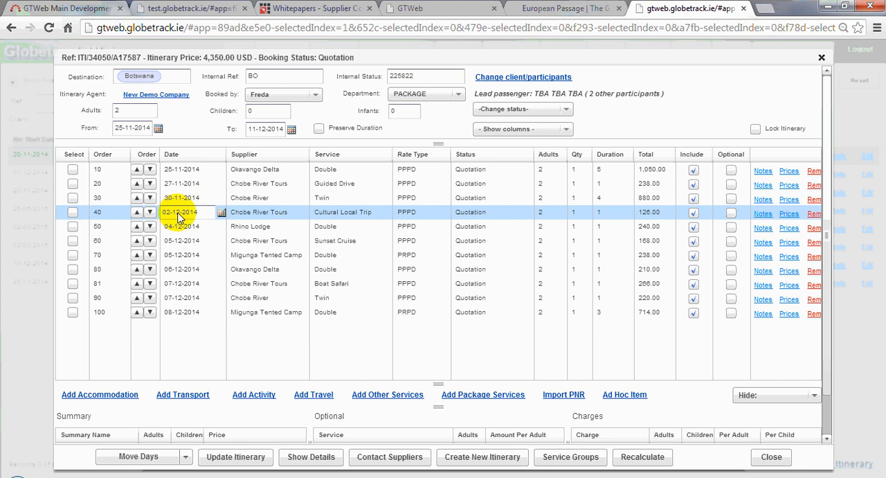
pyautogui.click(221, 213)
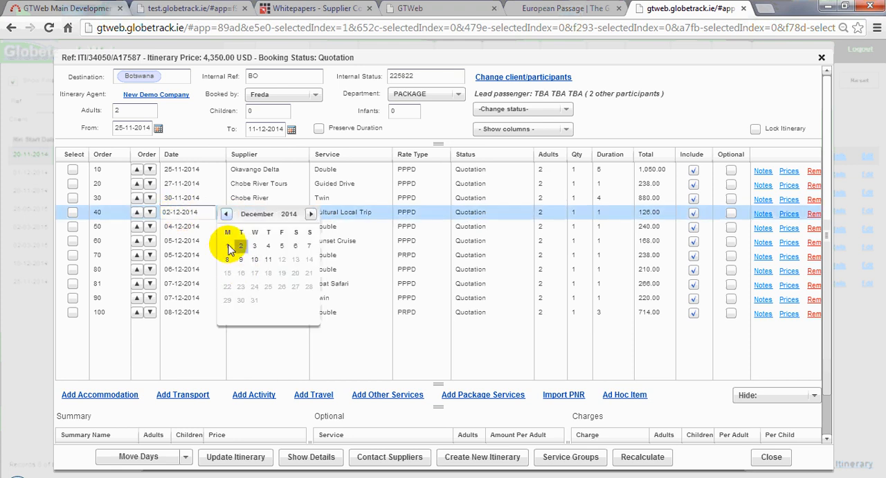
pyautogui.click(227, 244)
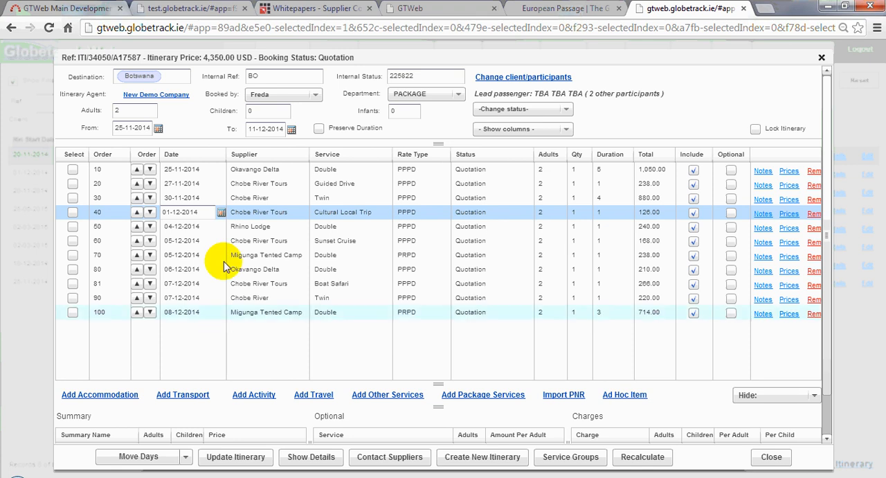
pyautogui.click(186, 360)
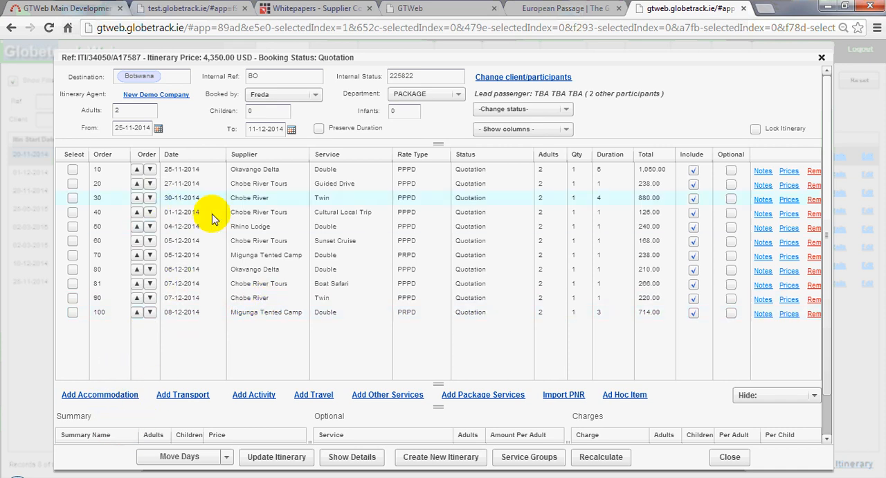
# Add the Sen's Bikes Bike Hire activity dated 29-11-2014 and reorder the itinerary's services
pyautogui.click(255, 398)
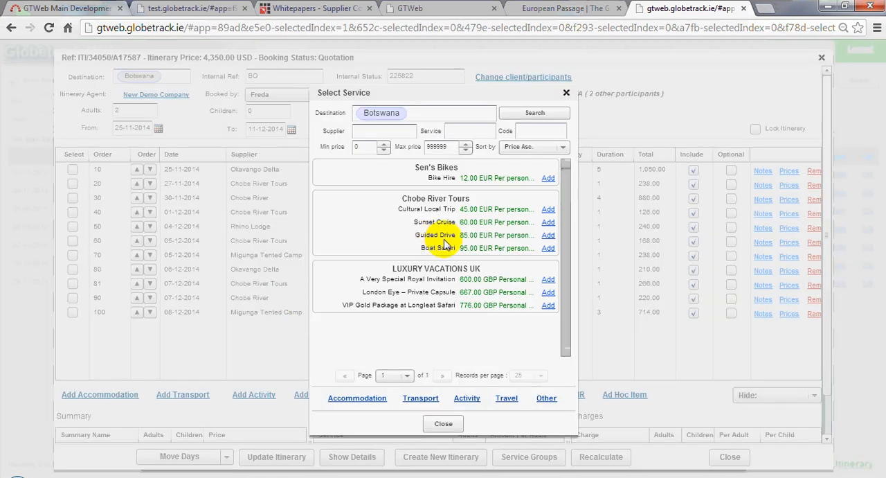
pyautogui.click(546, 180)
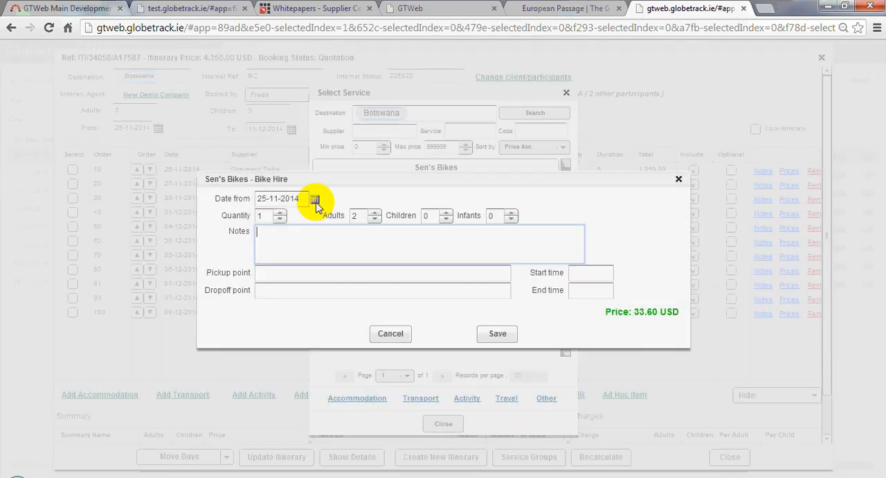
pyautogui.click(315, 198)
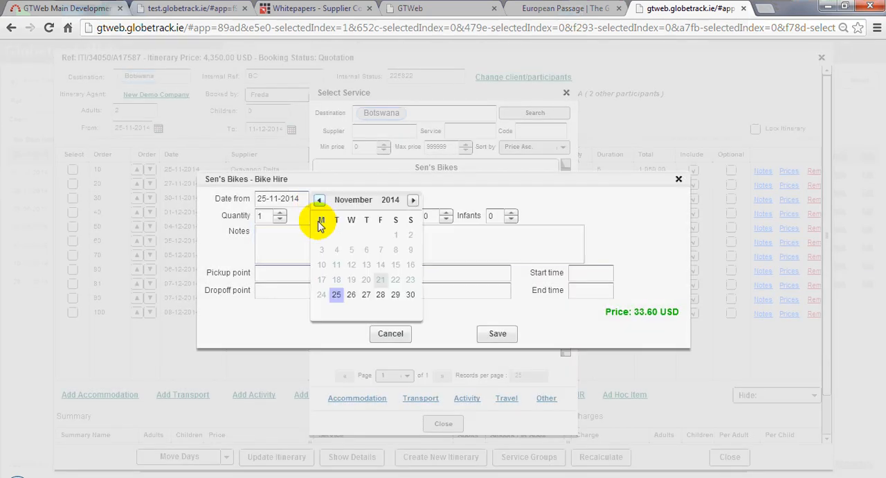
pyautogui.click(398, 297)
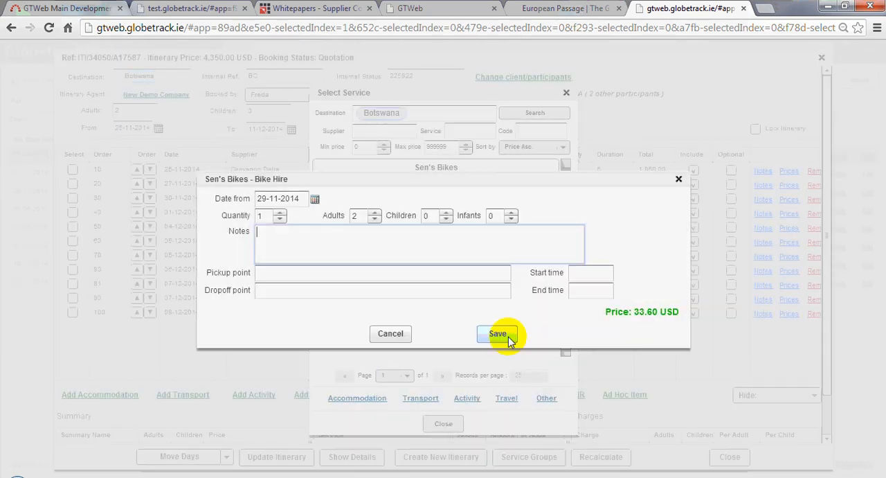
pyautogui.click(500, 334)
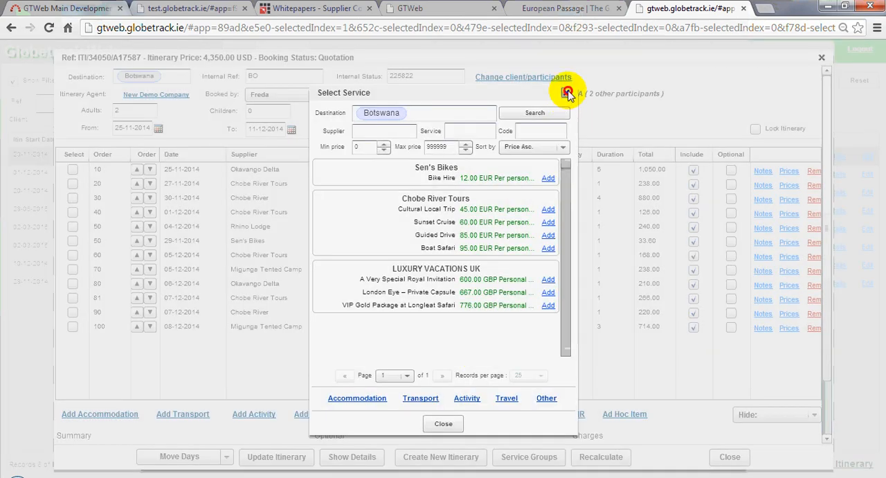
pyautogui.click(566, 93)
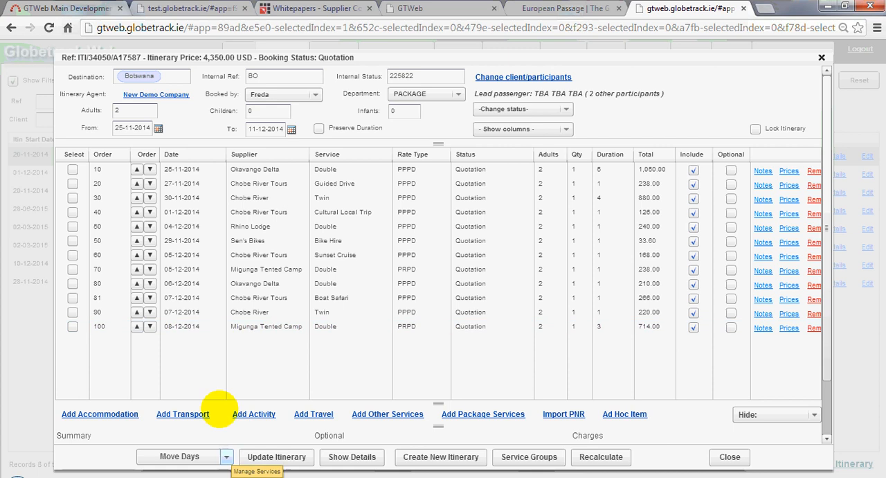
pyautogui.click(226, 458)
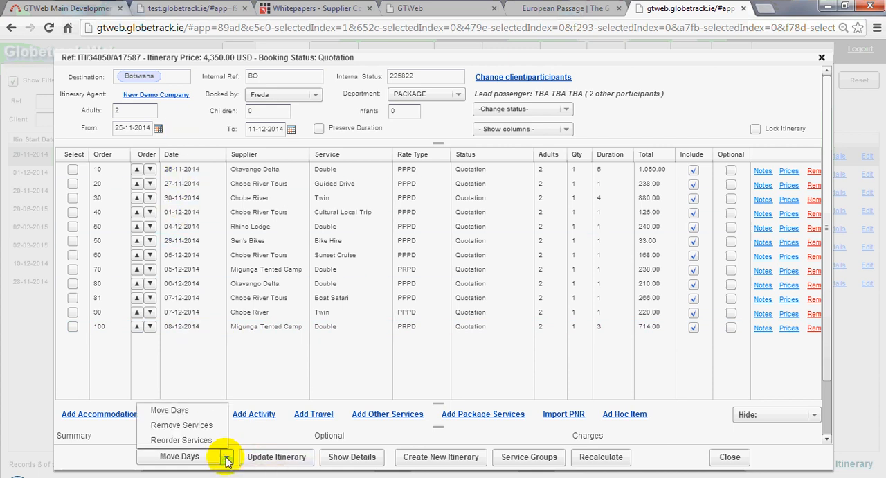
pyautogui.click(180, 440)
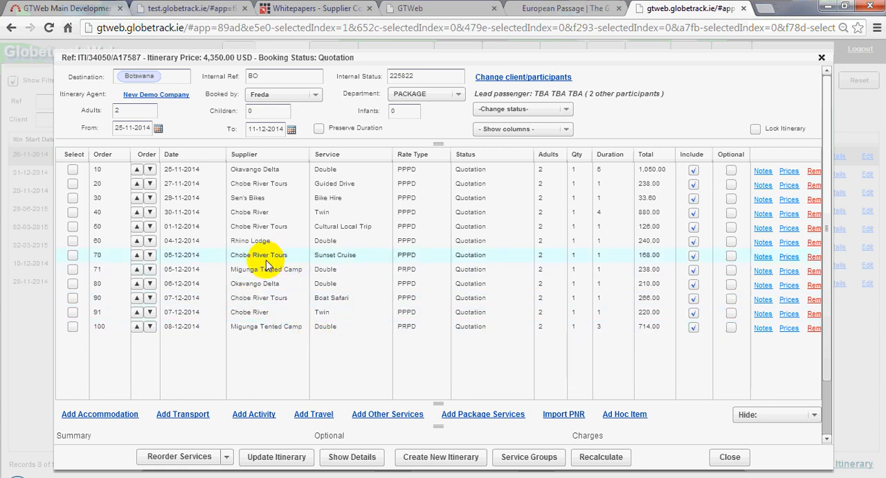
# Set the Sunset Cruise service's date to 26-11-2014
pyautogui.click(177, 256)
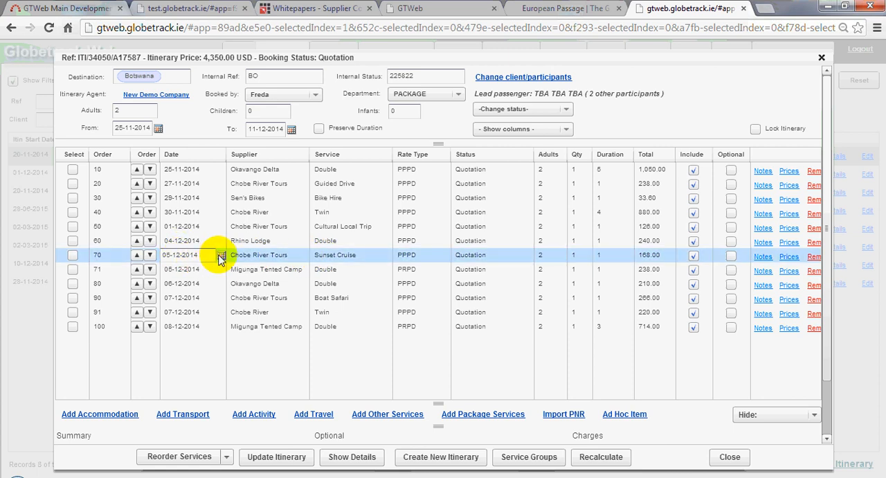
pyautogui.click(218, 256)
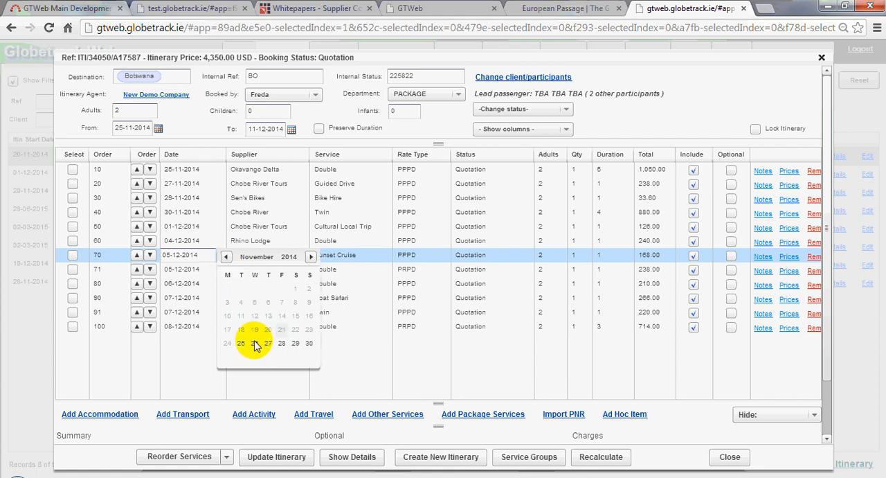
pyautogui.click(255, 344)
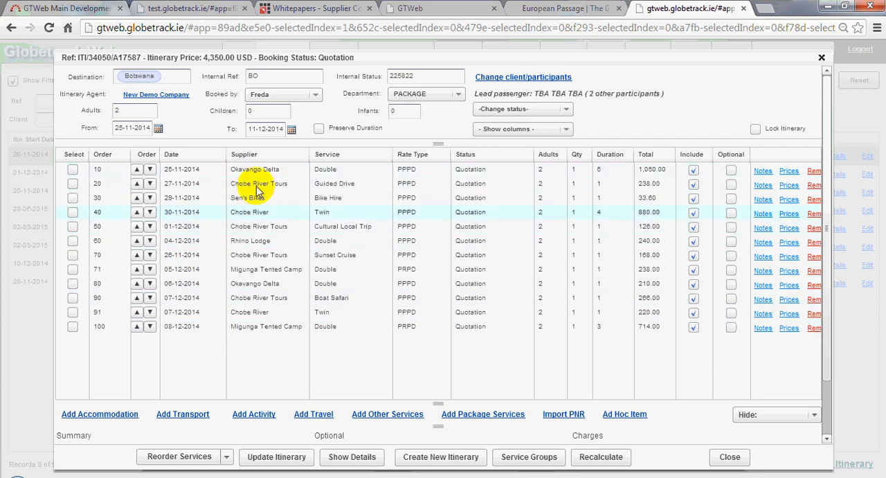
# Move the Sunset Cruise up the service list to order 20, directly below the first Okavango Delta stay
pyautogui.click(138, 255)
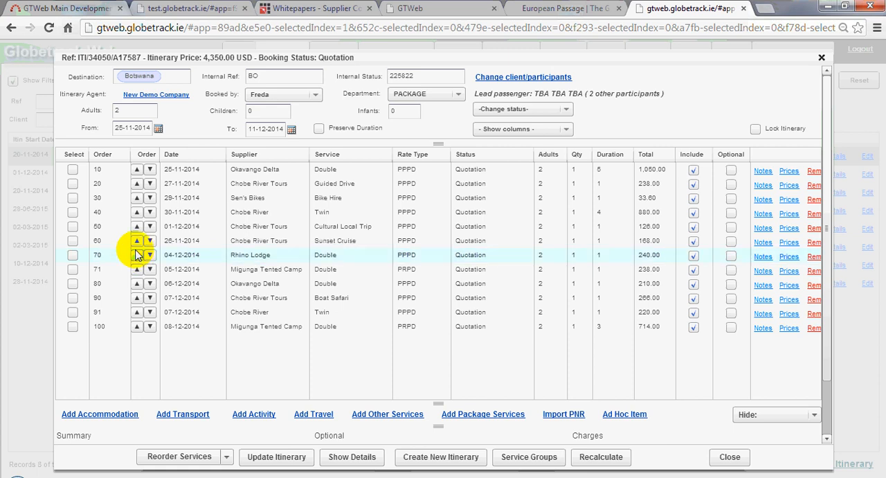
pyautogui.click(137, 240)
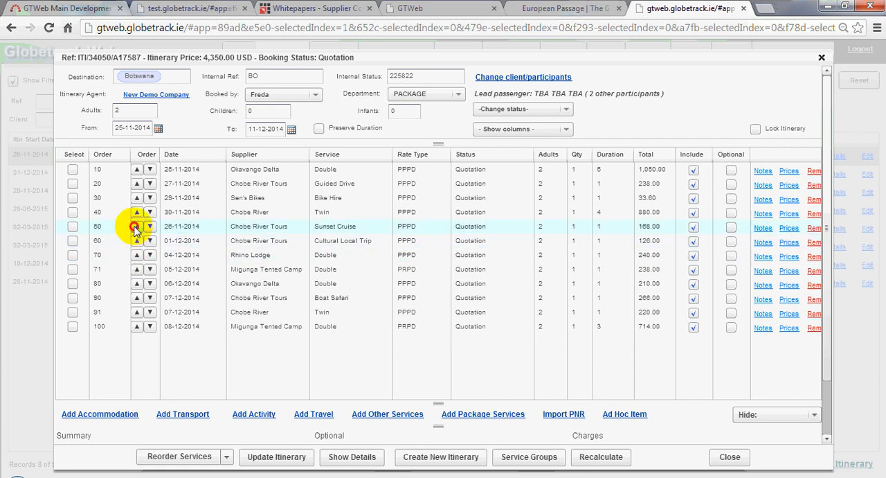
pyautogui.click(136, 227)
pyautogui.click(137, 212)
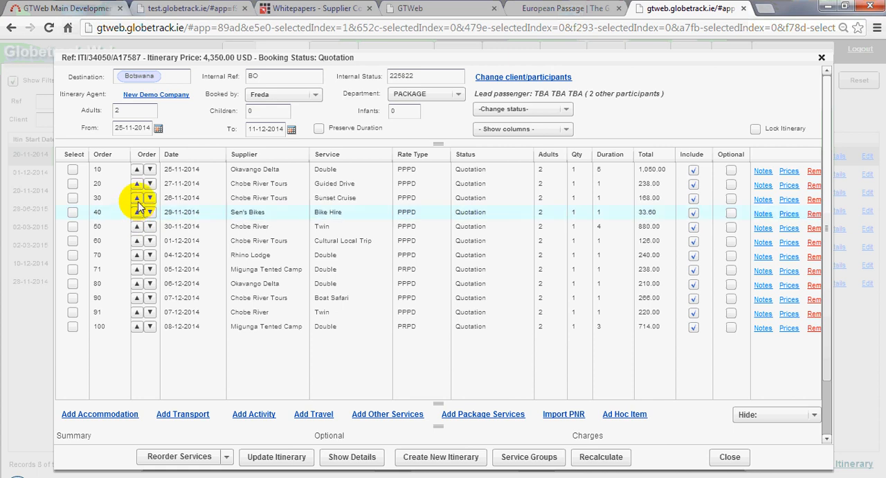
pyautogui.click(137, 198)
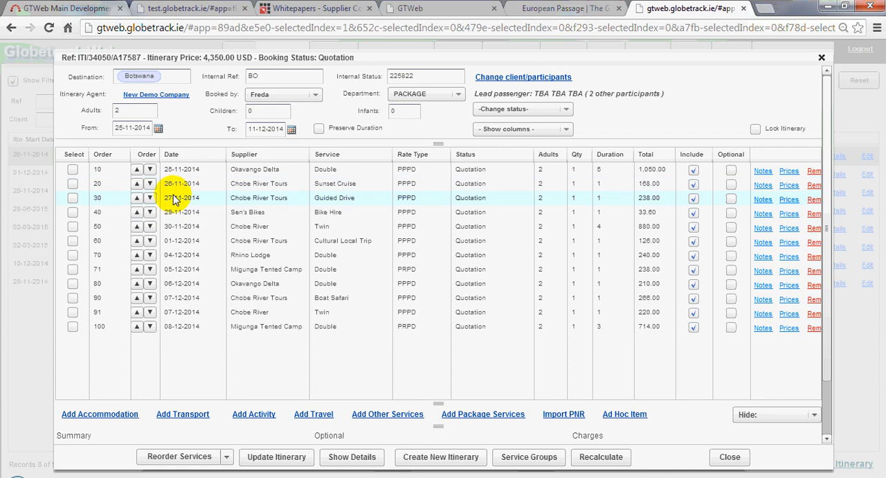
# Set the Sunset Cruise service's order number to 99
pyautogui.click(111, 185)
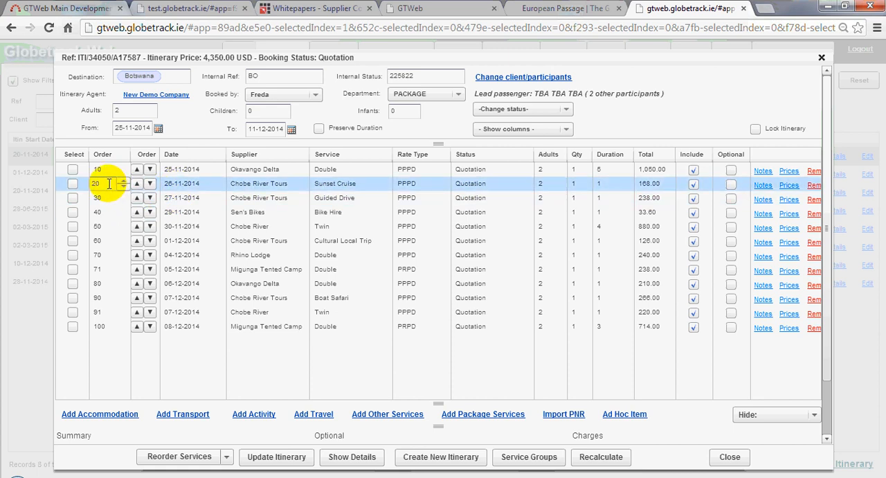
pyautogui.moveTo(109, 184); pyautogui.dragTo(88, 183)
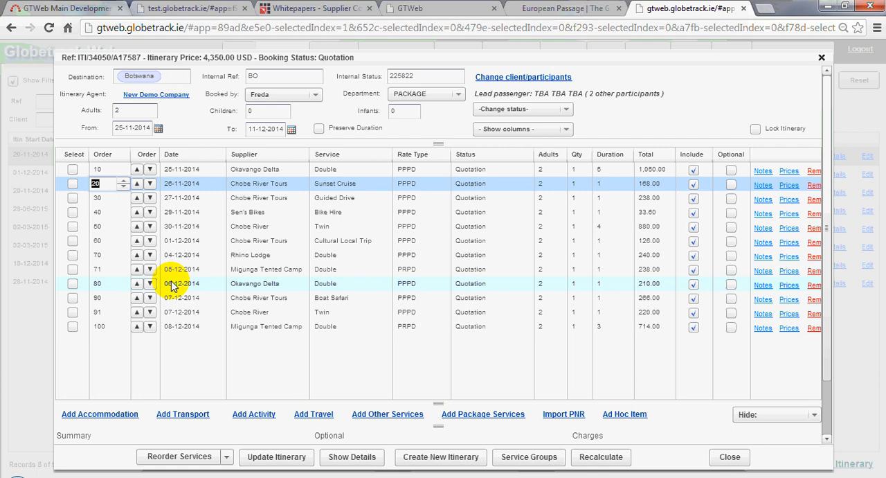
pyautogui.write('99')
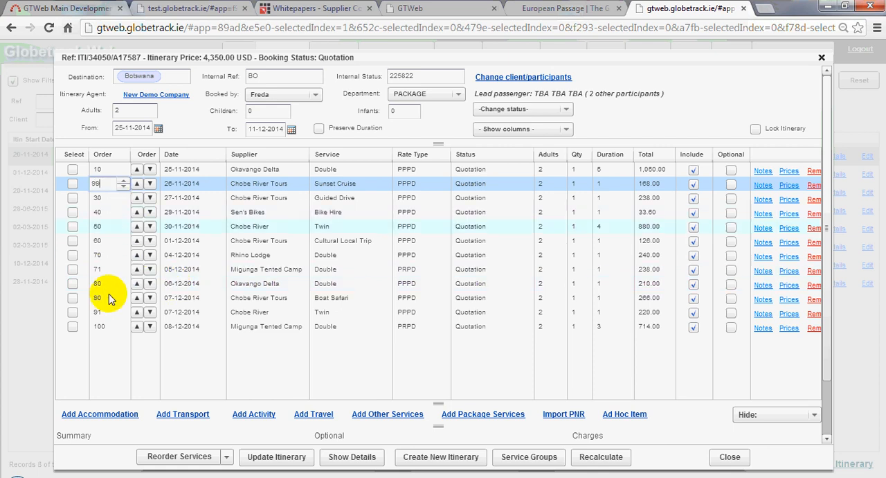
pyautogui.click(162, 337)
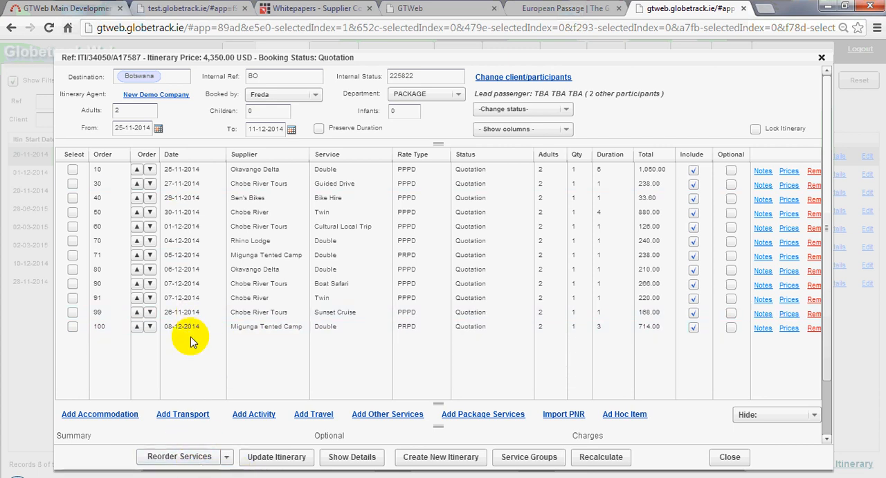
# Reorder all of the itinerary's services into date sequence
pyautogui.click(172, 462)
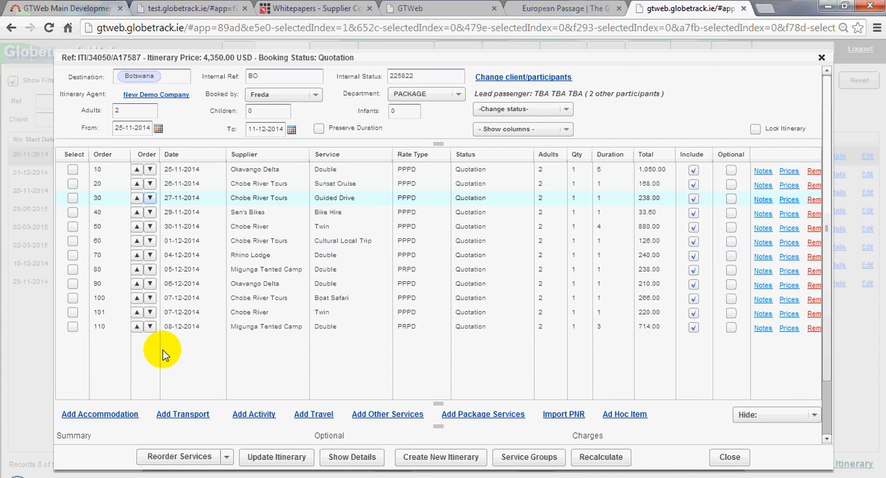
pyautogui.click(226, 456)
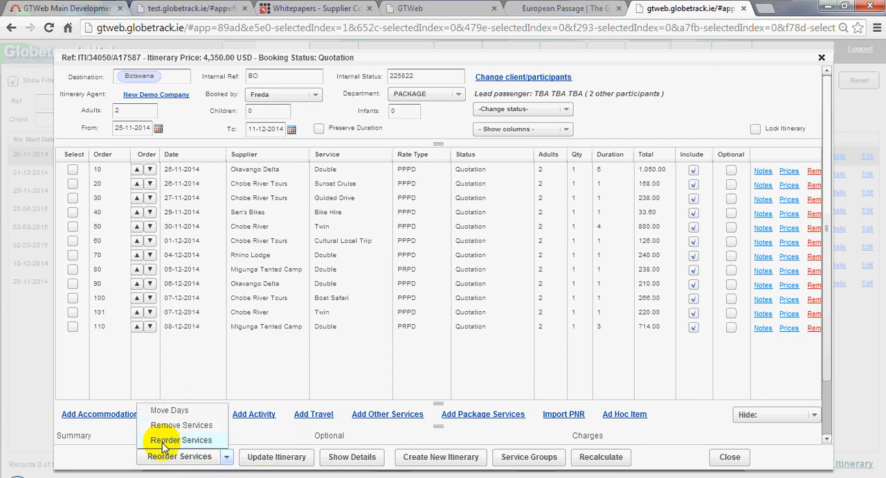
pyautogui.click(134, 365)
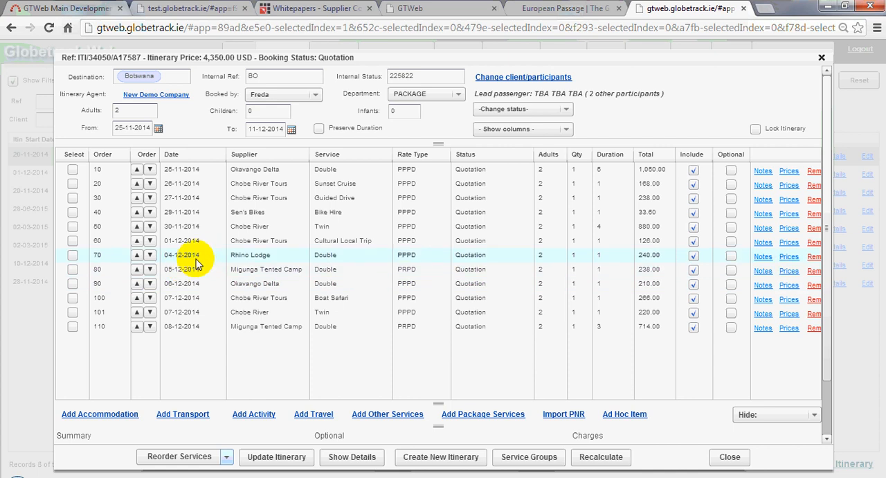
# Hide accommodation and move the Sunset Cruise, Guided Drive, Cultural Local Trip and Boat Safari forward 1 day with re-ordering enabled
pyautogui.click(816, 416)
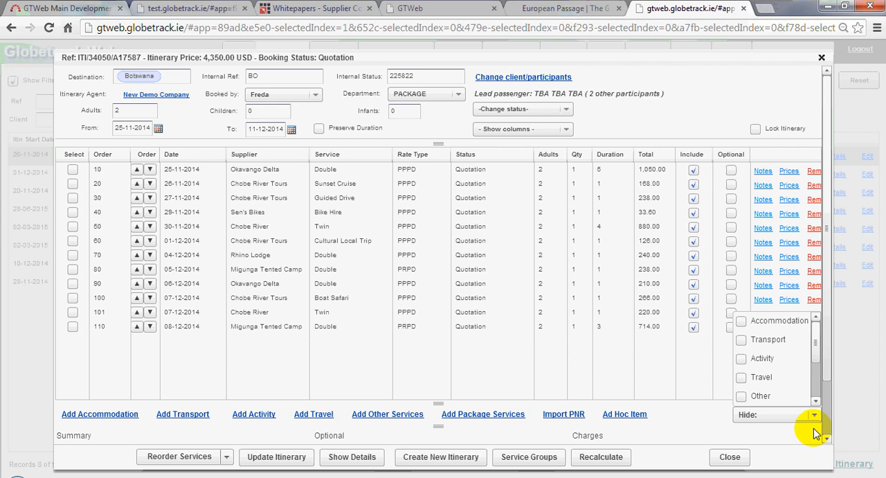
pyautogui.click(741, 321)
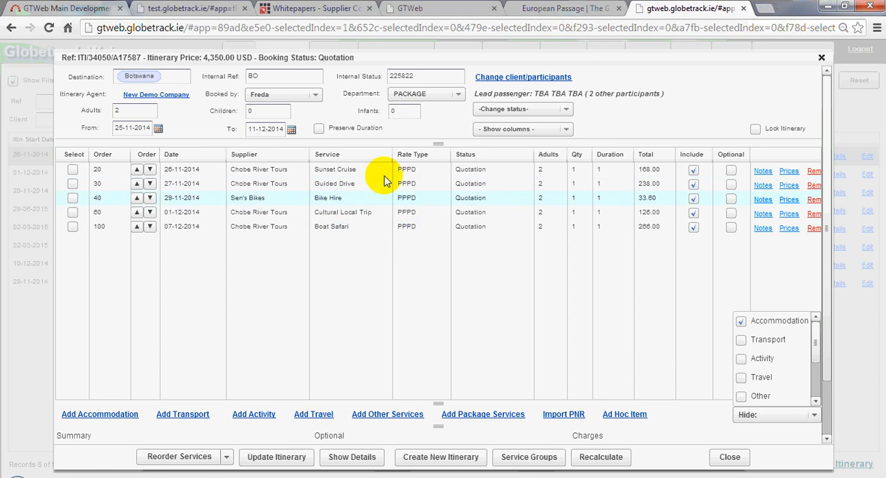
pyautogui.click(72, 171)
pyautogui.click(73, 185)
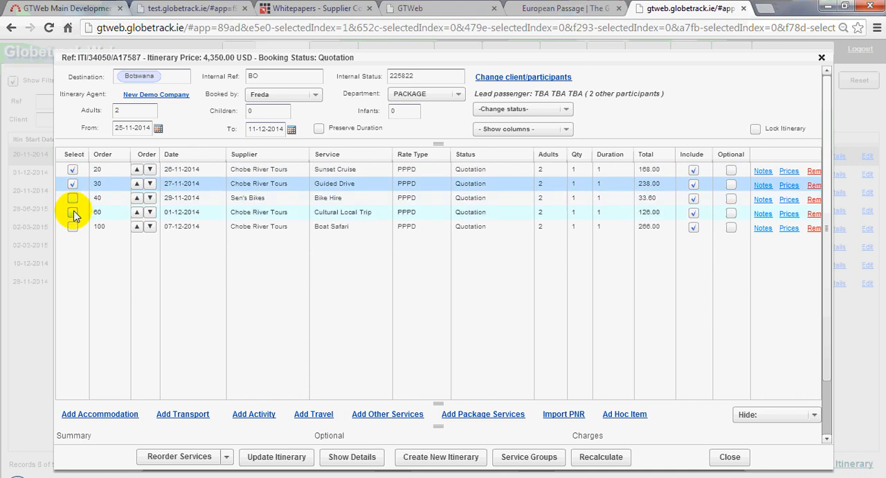
pyautogui.click(73, 213)
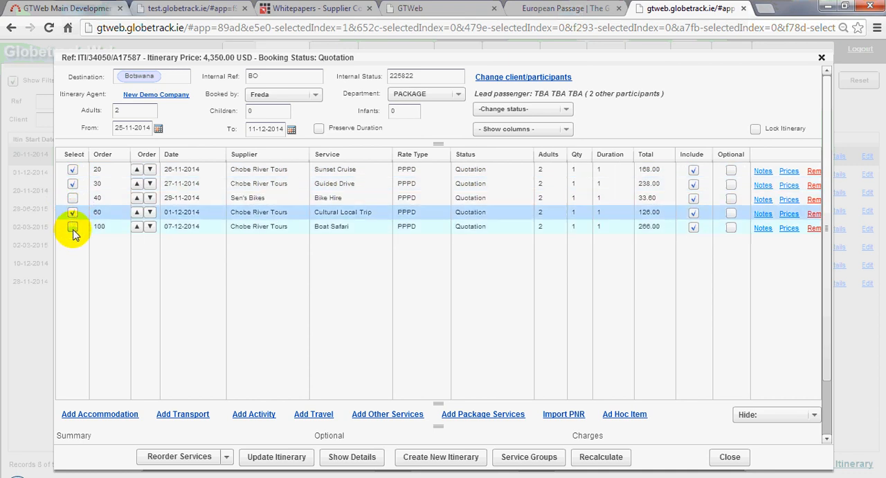
pyautogui.click(73, 228)
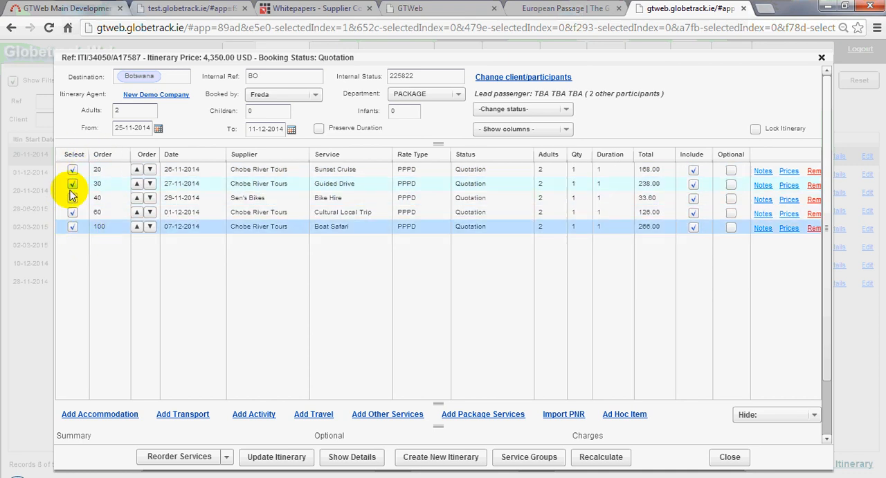
pyautogui.click(228, 457)
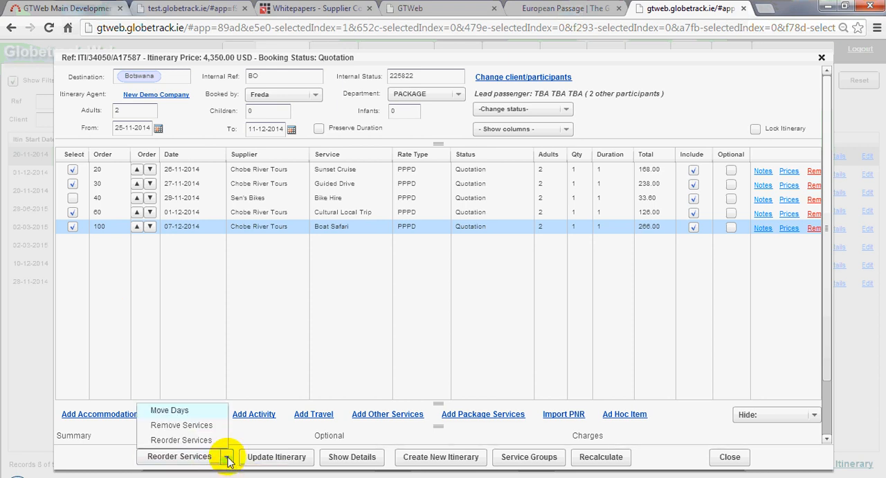
pyautogui.click(180, 412)
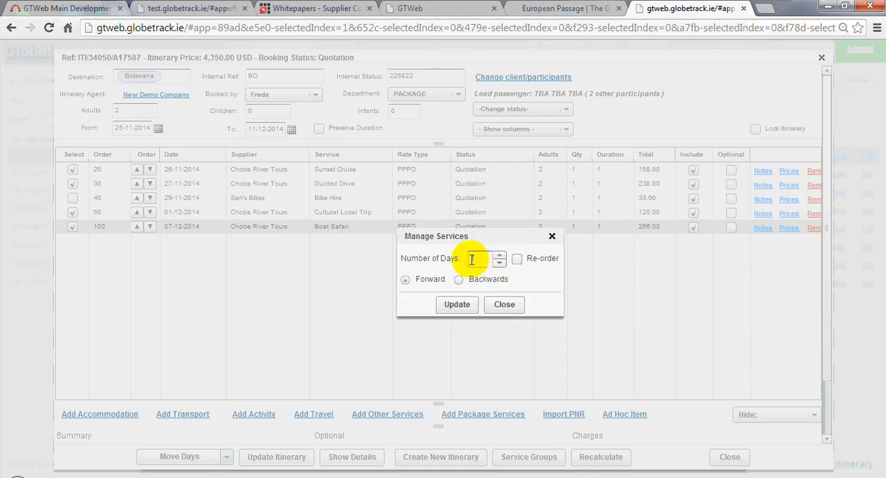
pyautogui.click(518, 259)
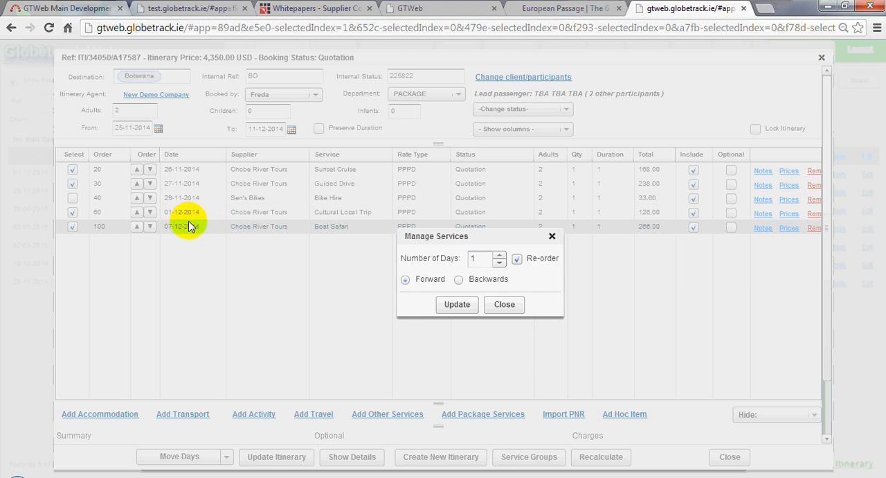
pyautogui.click(454, 311)
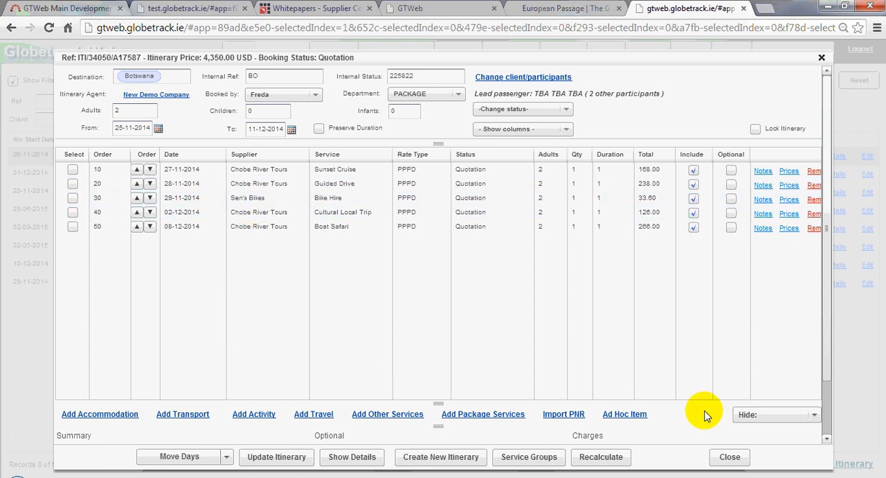
# Show the accommodation services again and reorder the complete service list by date
pyautogui.click(815, 415)
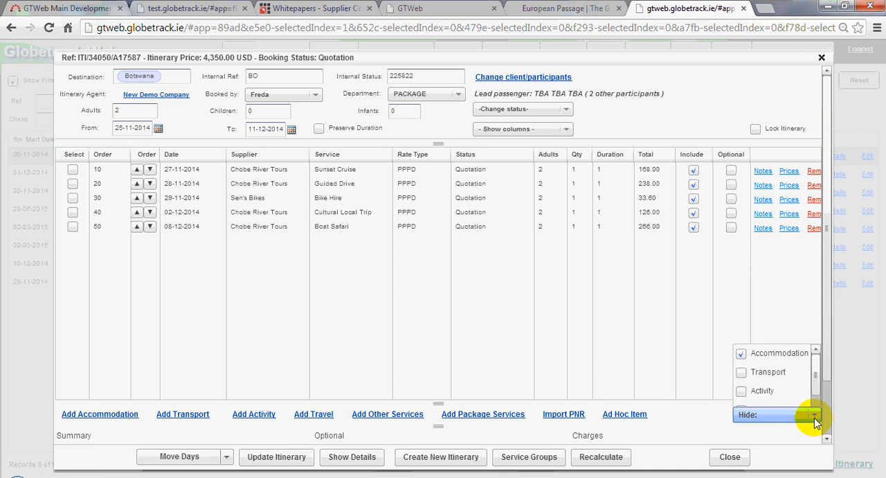
pyautogui.click(740, 323)
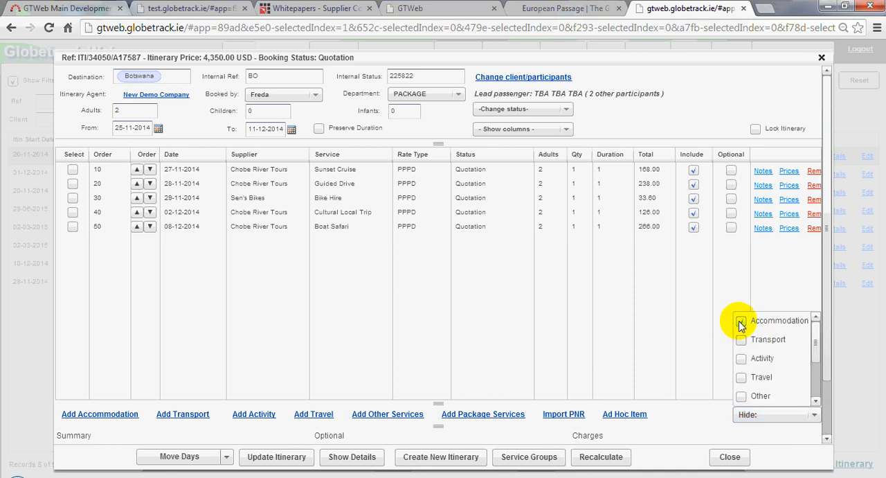
pyautogui.click(740, 322)
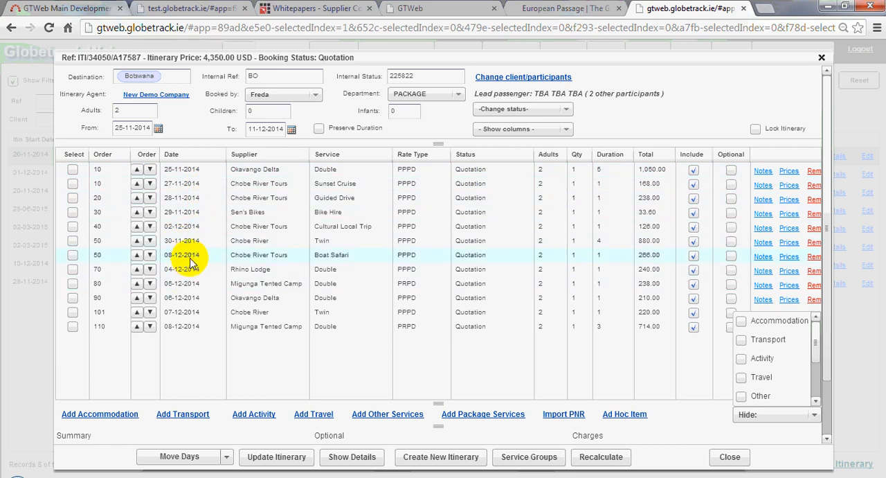
pyautogui.click(225, 456)
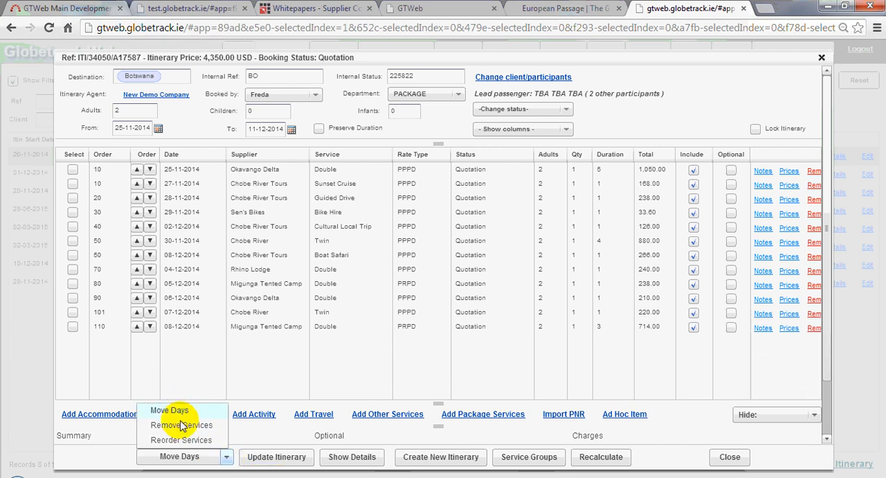
pyautogui.click(179, 440)
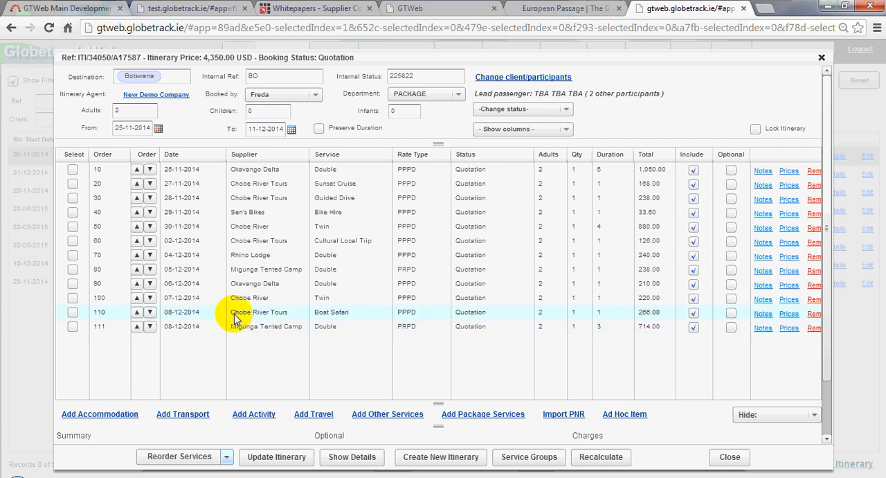
# Move the 08-12-2014 Migunga Tented Camp stay up one place, above the Boat Safari
pyautogui.click(137, 326)
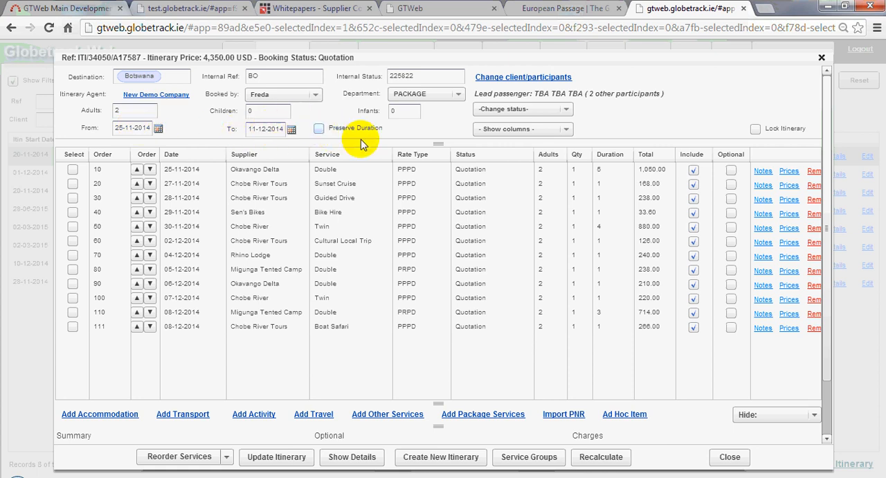
pyautogui.click(228, 460)
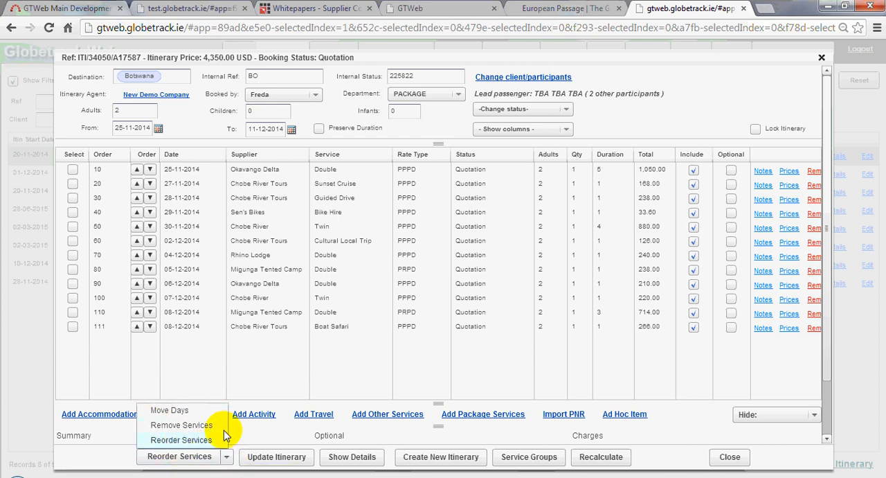
pyautogui.click(386, 366)
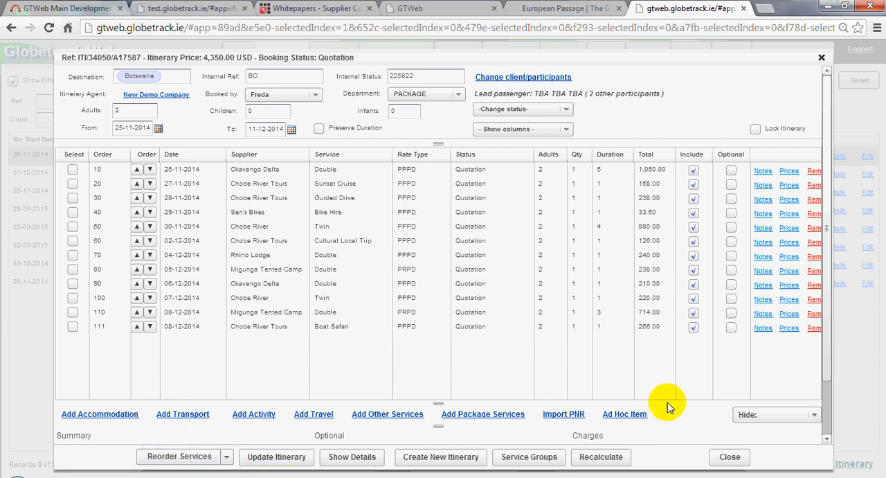
# View the service list with activities hidden, and switch the filter to hide accommodation instead
pyautogui.click(813, 416)
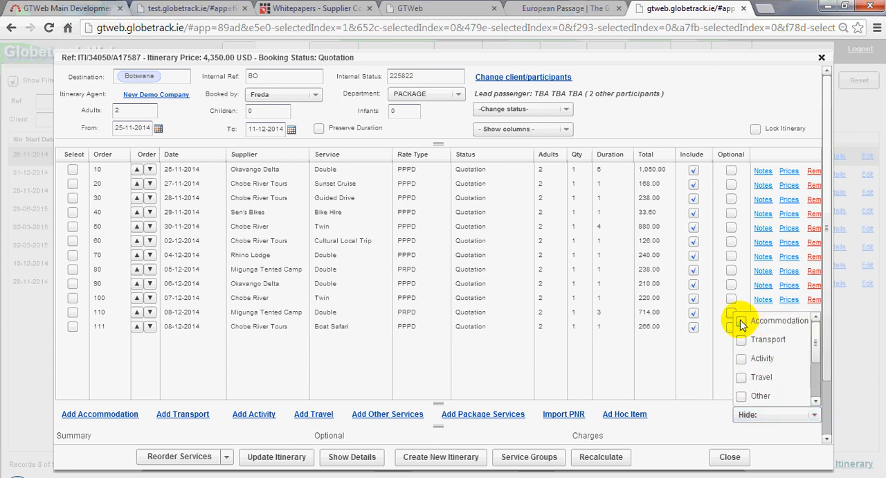
pyautogui.click(742, 358)
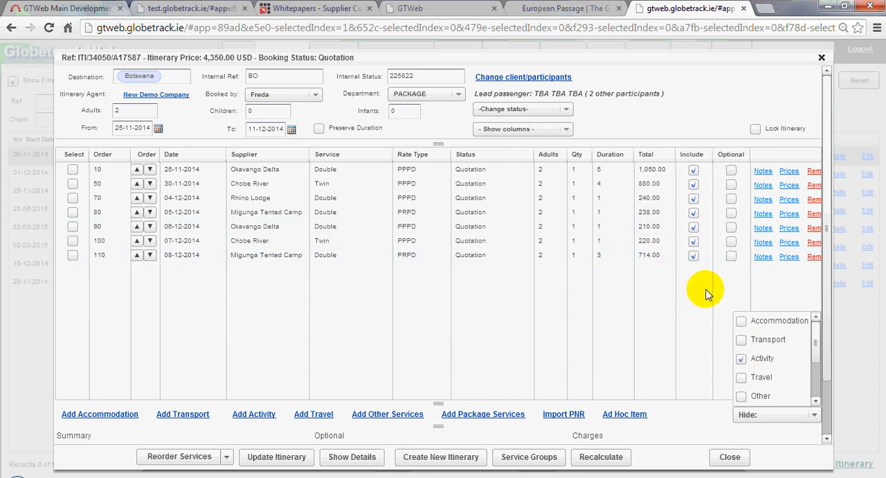
pyautogui.click(741, 339)
pyautogui.click(741, 358)
pyautogui.click(741, 339)
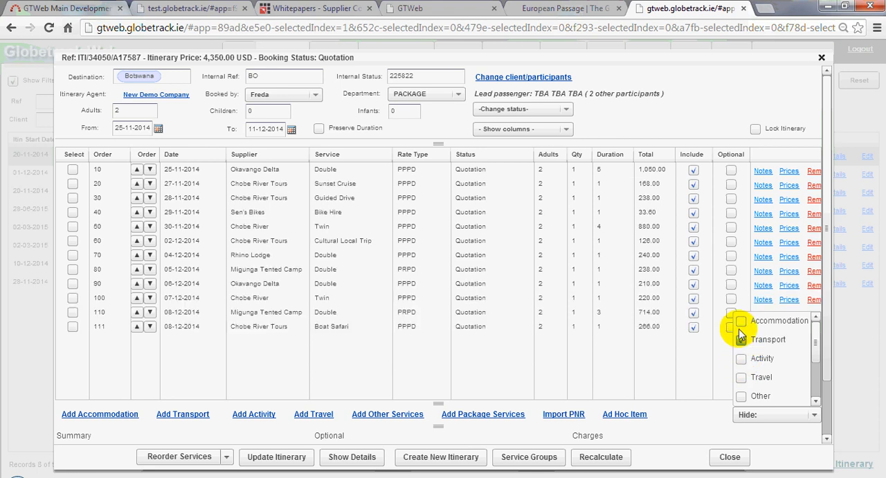
pyautogui.click(740, 322)
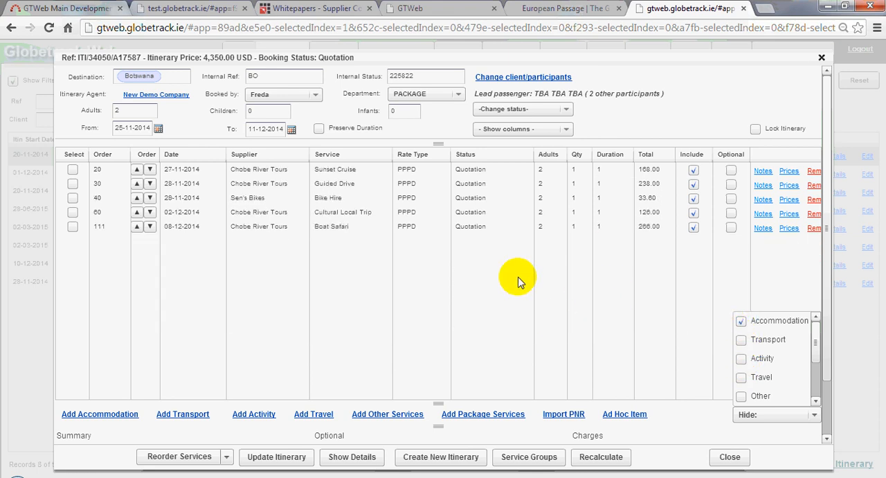